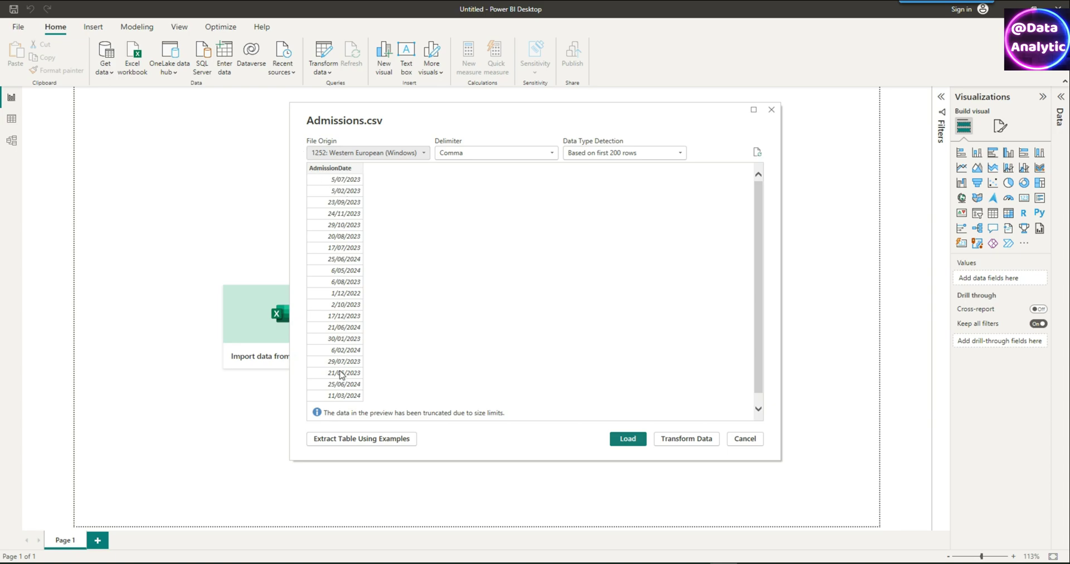
# Step: Load the Admissions.csv preview into the report as the Admissions table
pyautogui.click(629, 440)
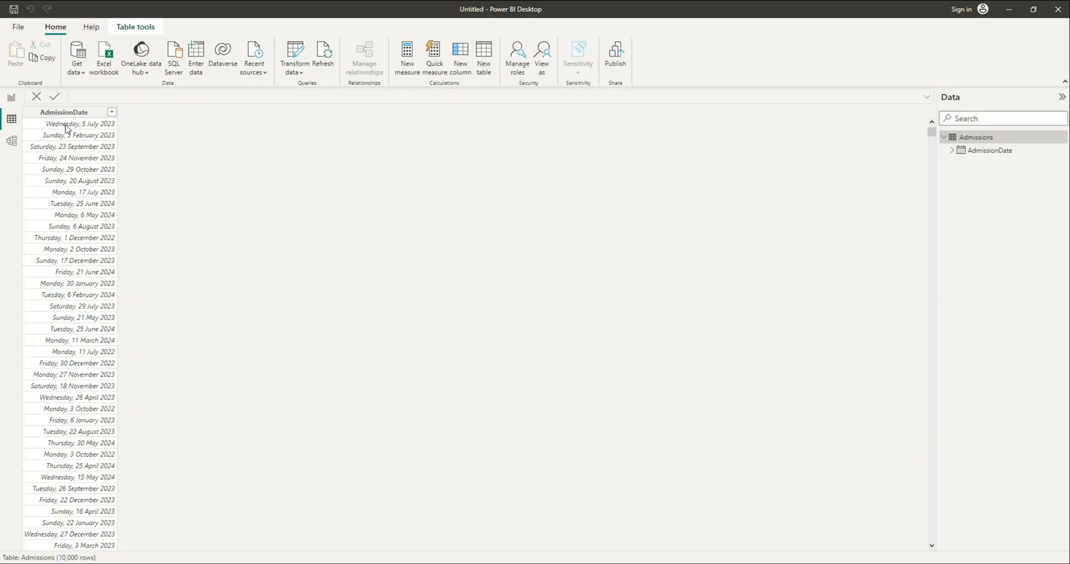
# Step: Add the calculated column Weekday = WEEKDAY(Admissions[AdmissionDate]) to the Admissions table
pyautogui.click(465, 64)
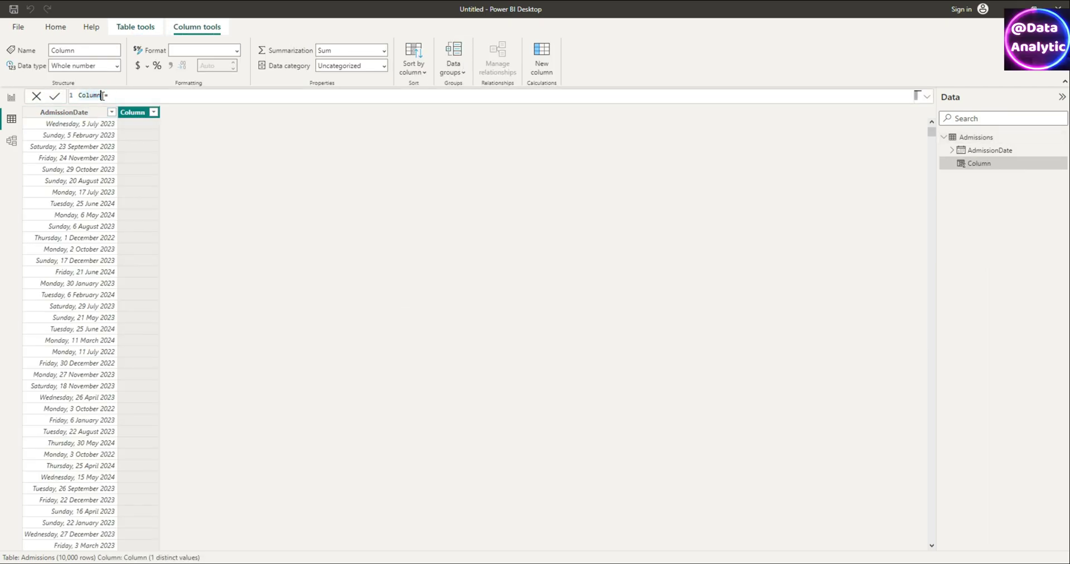
pyautogui.write('Weekday = wee')
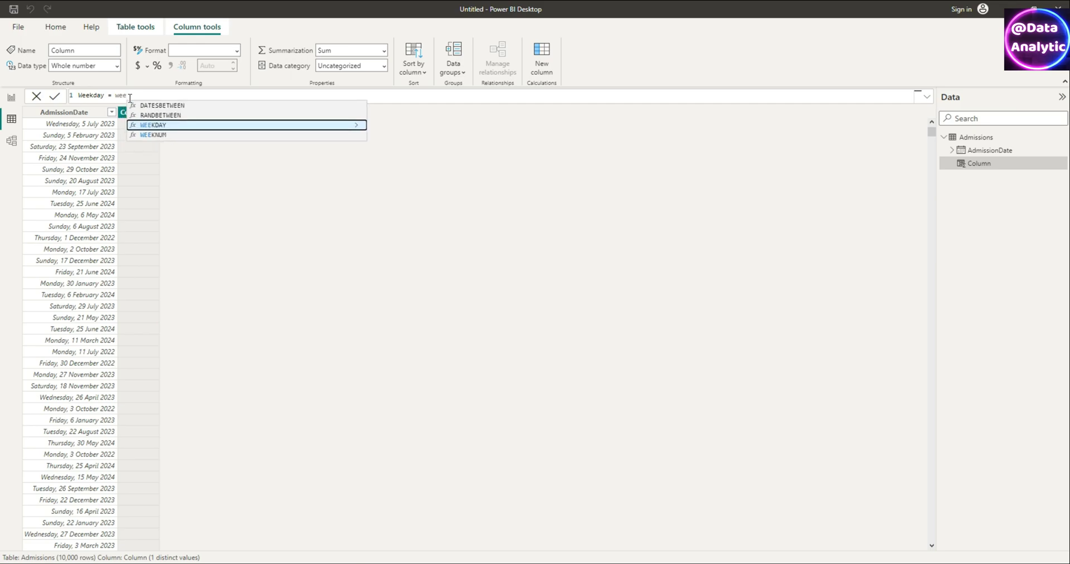
pyautogui.click(146, 125)
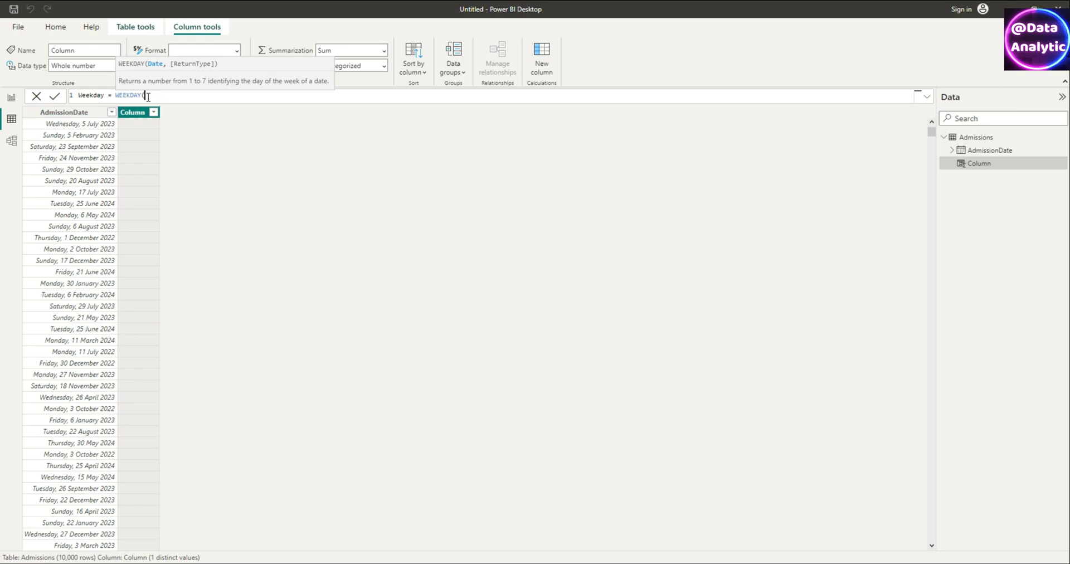
pyautogui.write('Admi')
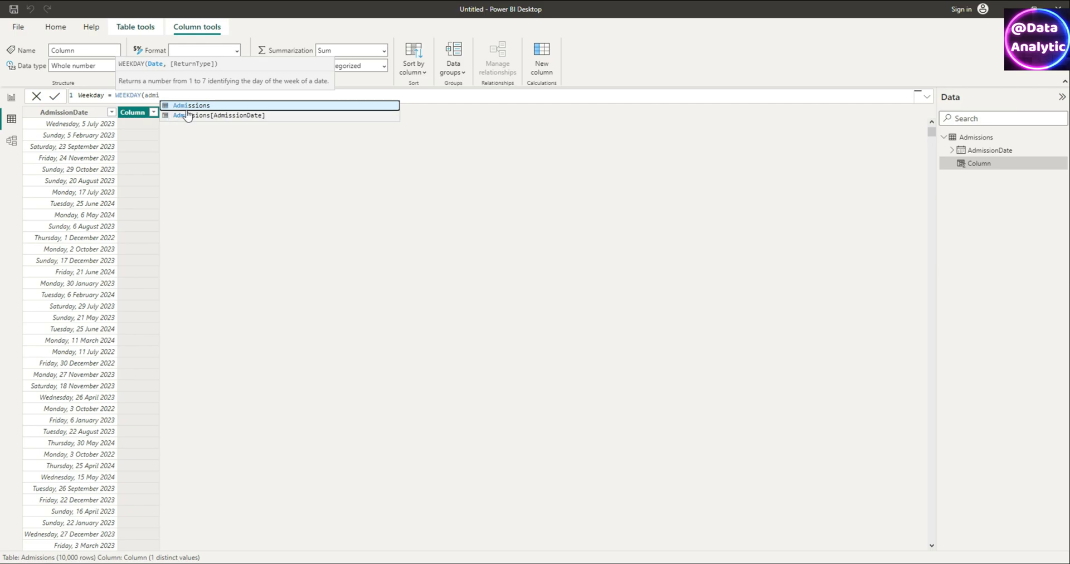
pyautogui.click(182, 115)
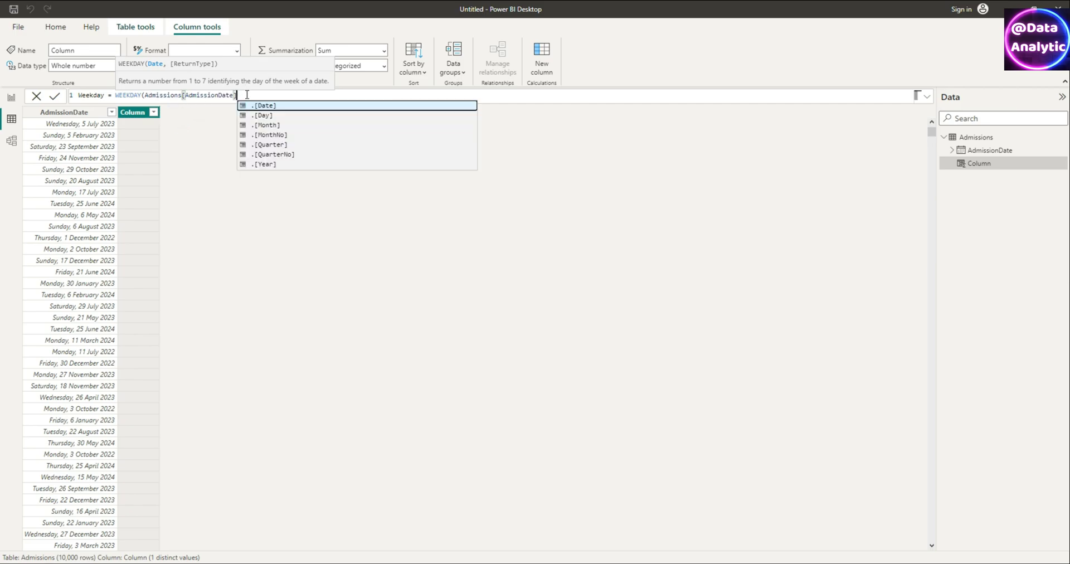
pyautogui.write(')')
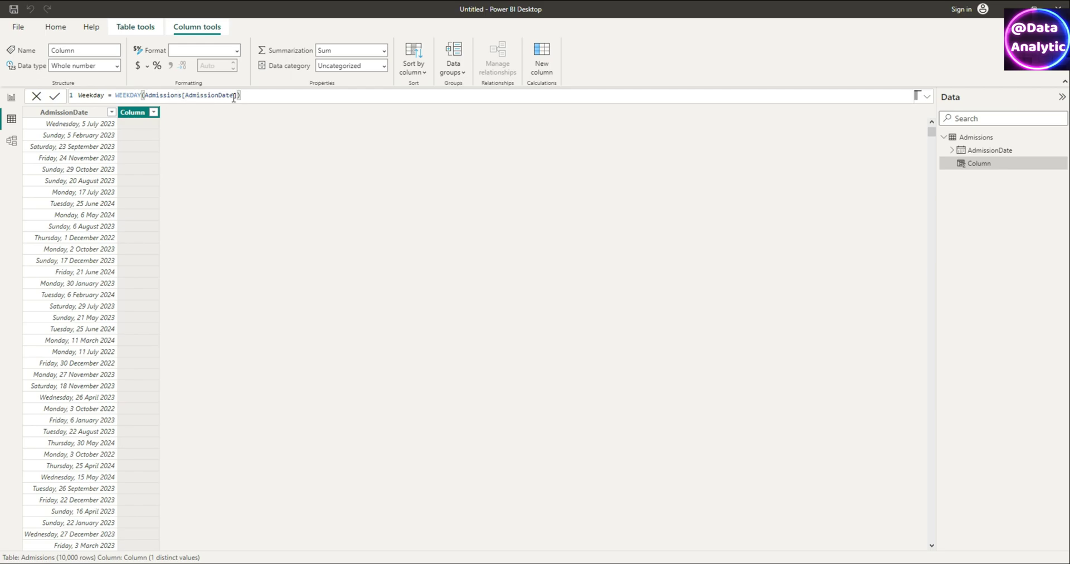
pyautogui.press('Return')
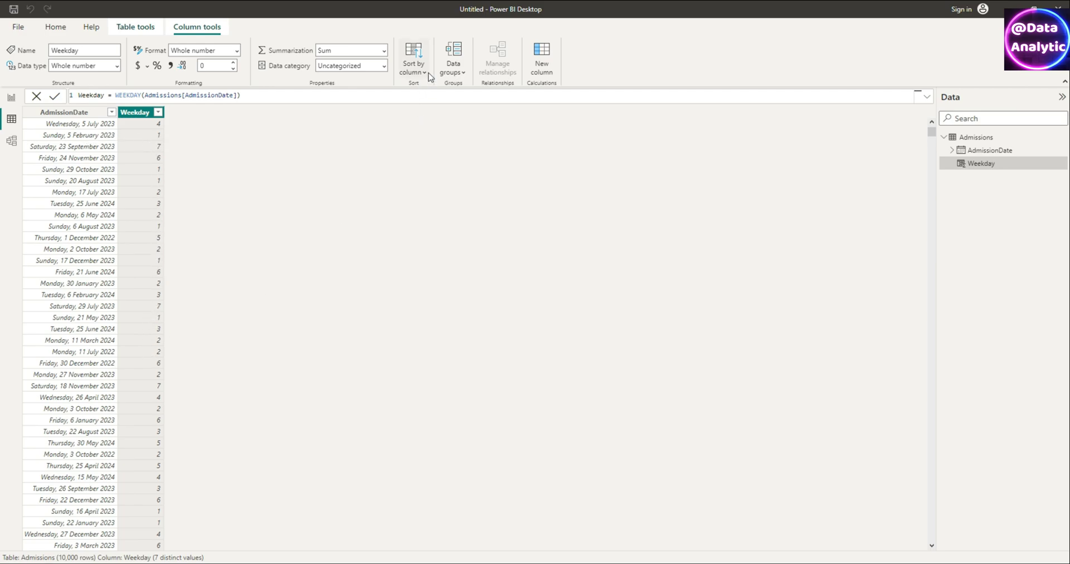
# Step: Create a WeekdayName column defined as WEEKDAY(Admissions[AdmissionDate])
pyautogui.write('WeekdayName')
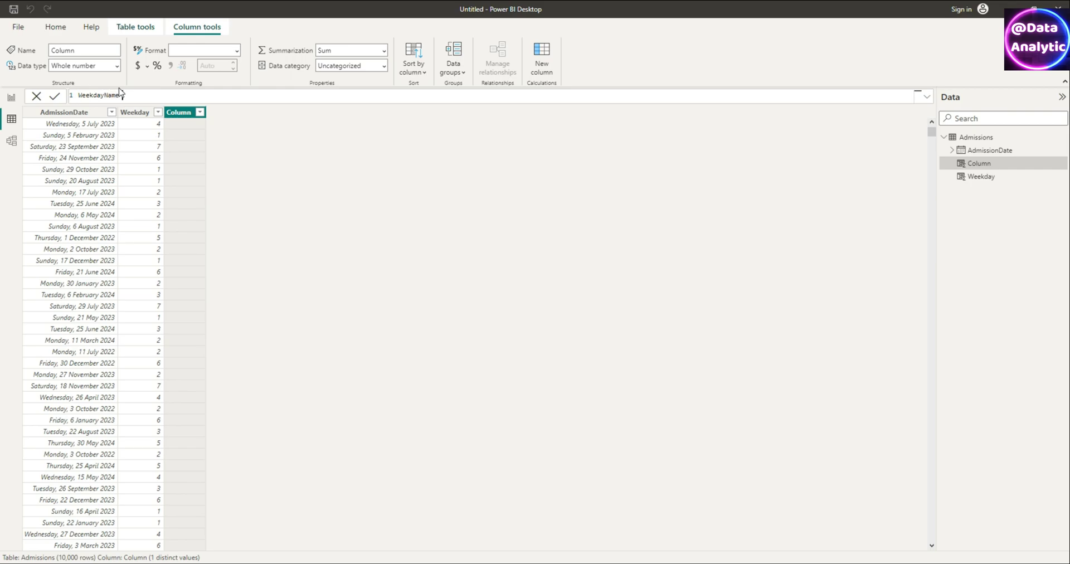
pyautogui.write(' = wee')
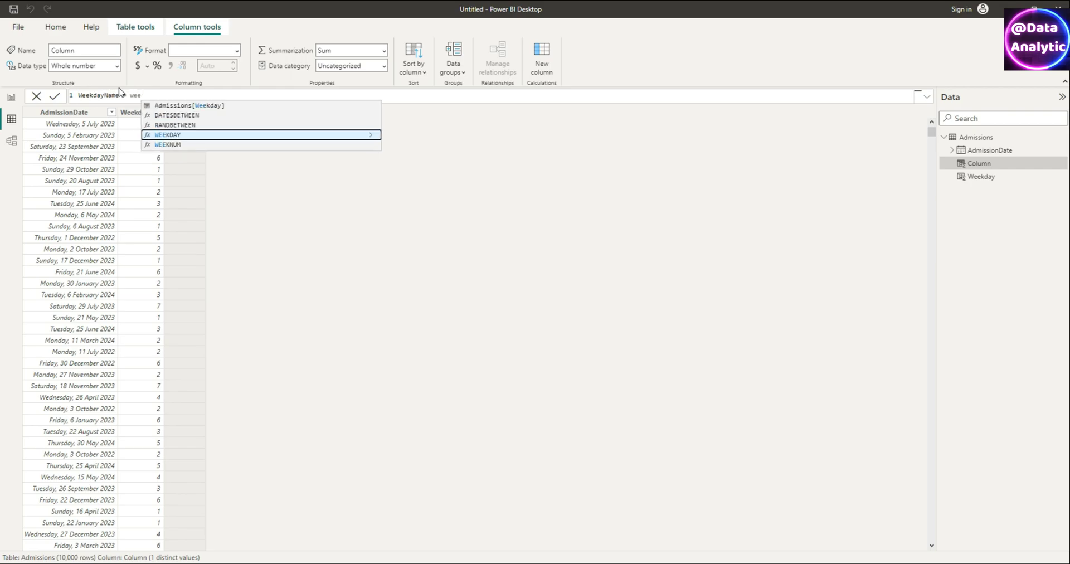
pyautogui.write('kd')
pyautogui.press('Tab')
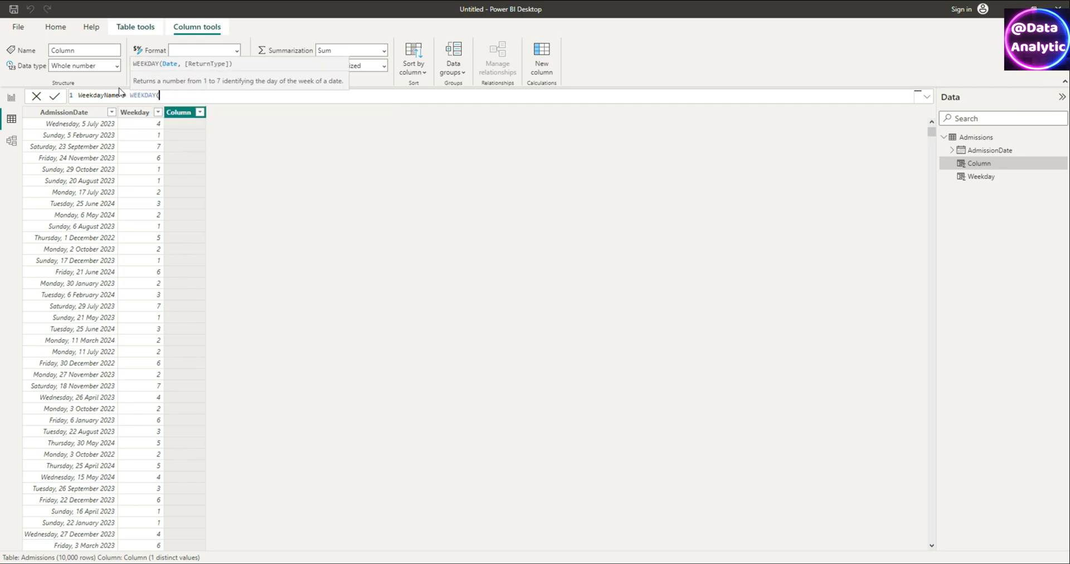
pyautogui.write('admi')
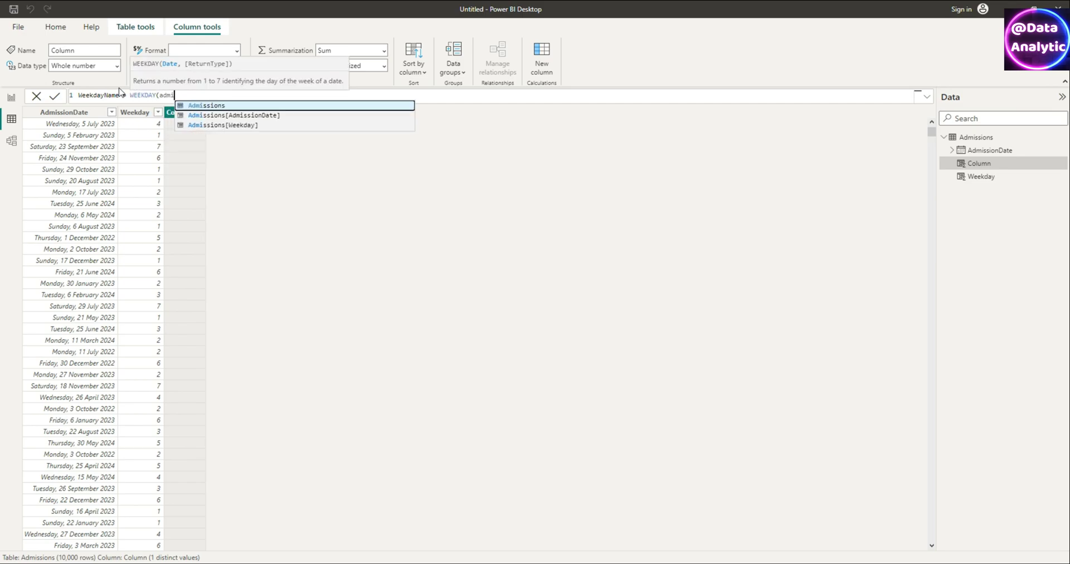
pyautogui.press('Down')
pyautogui.press('Tab')
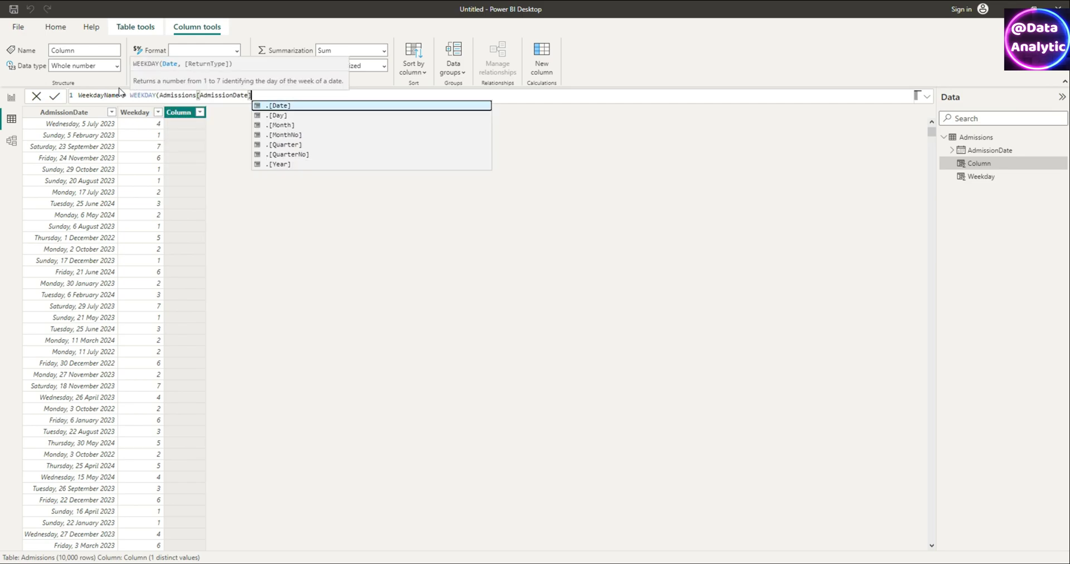
pyautogui.write(')')
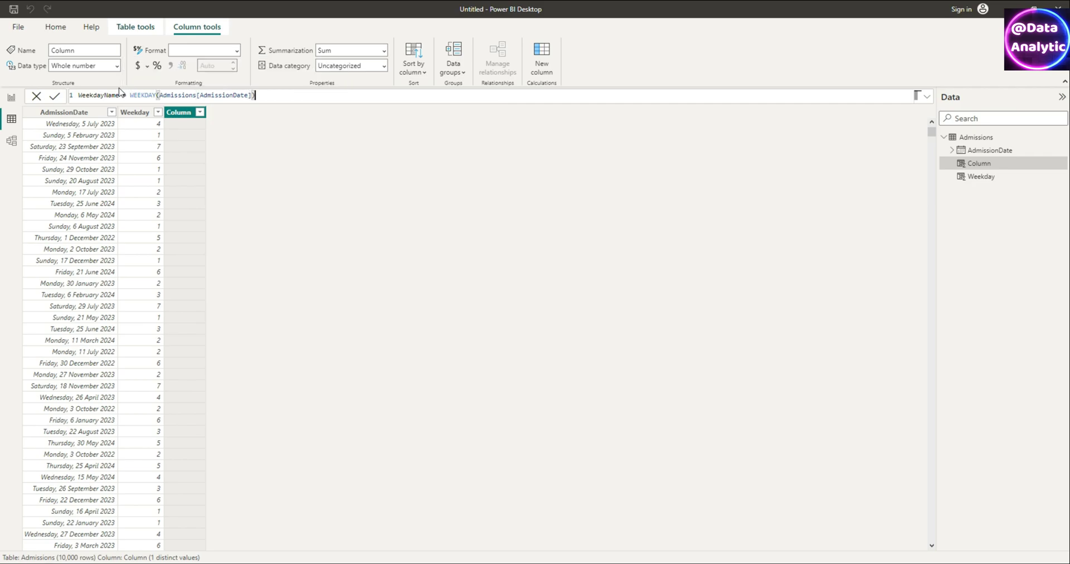
pyautogui.press('Return')
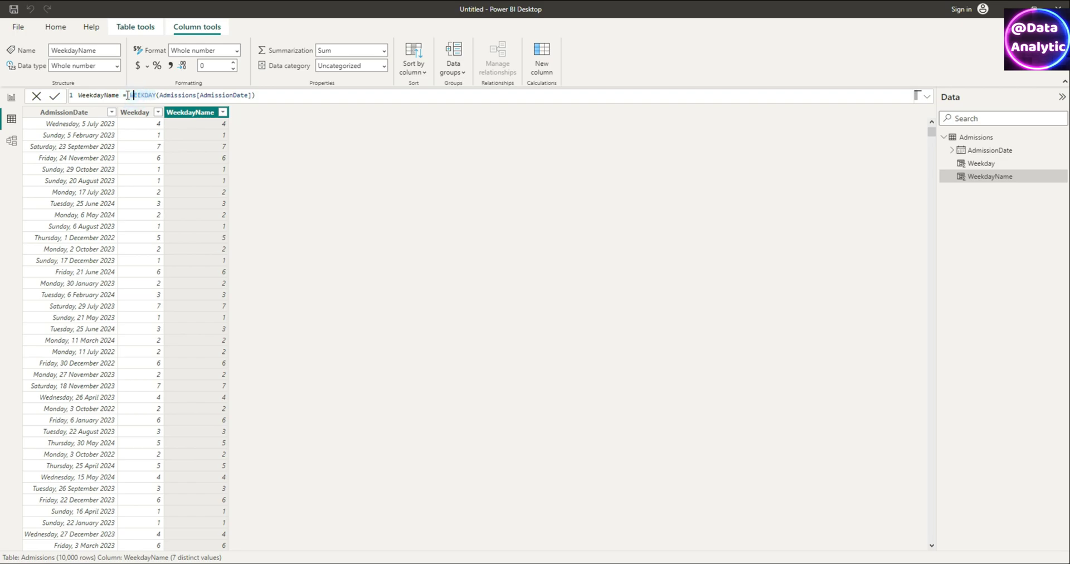
# Step: Wrap the WeekdayName formula in FORMAT(..., "dddd") so it shows day names
pyautogui.click(128, 95)
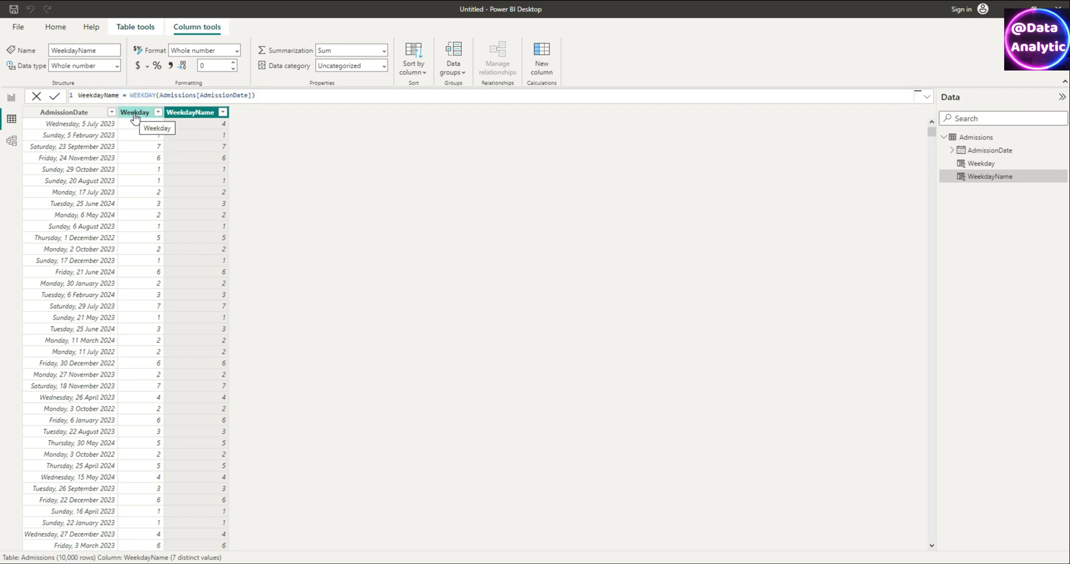
pyautogui.write('format')
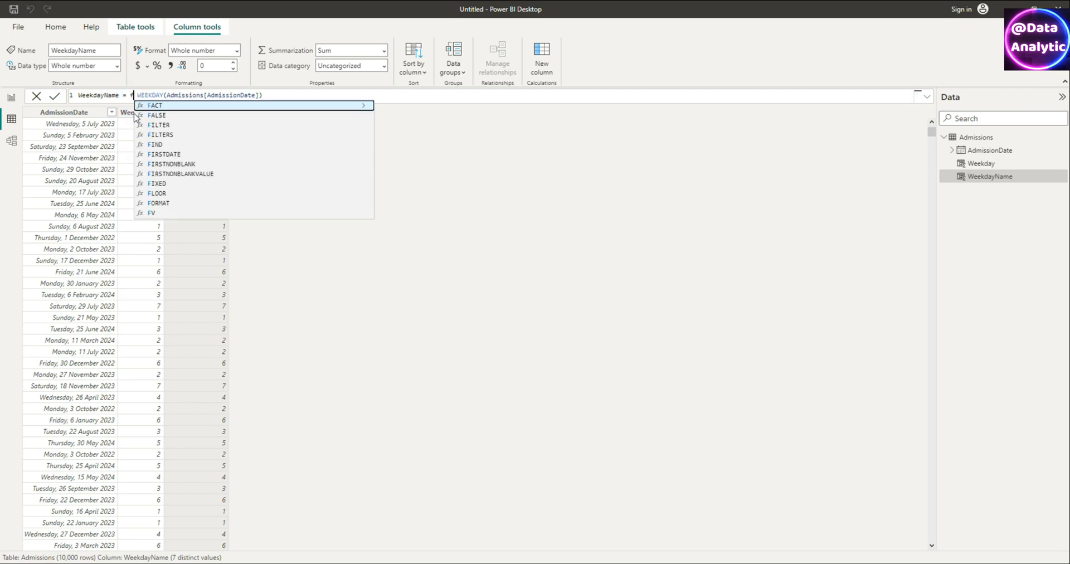
pyautogui.write('(')
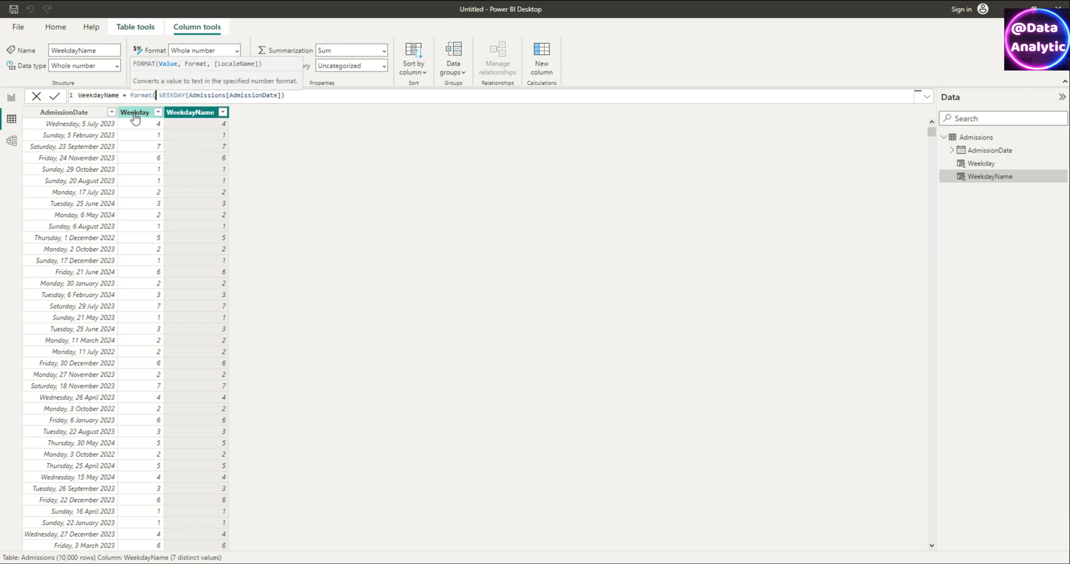
pyautogui.click(307, 98)
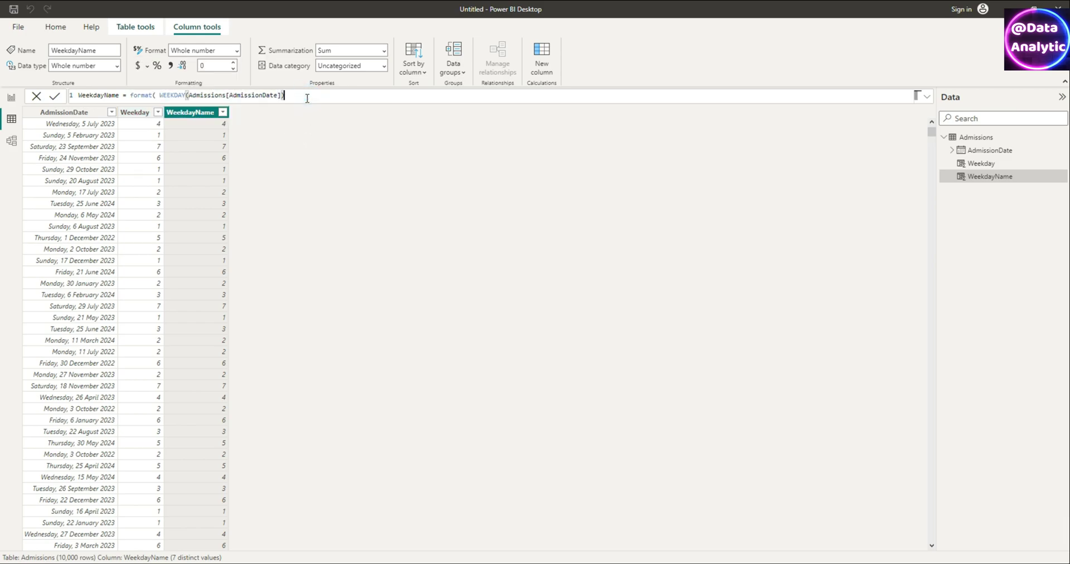
pyautogui.write(',"ddd')
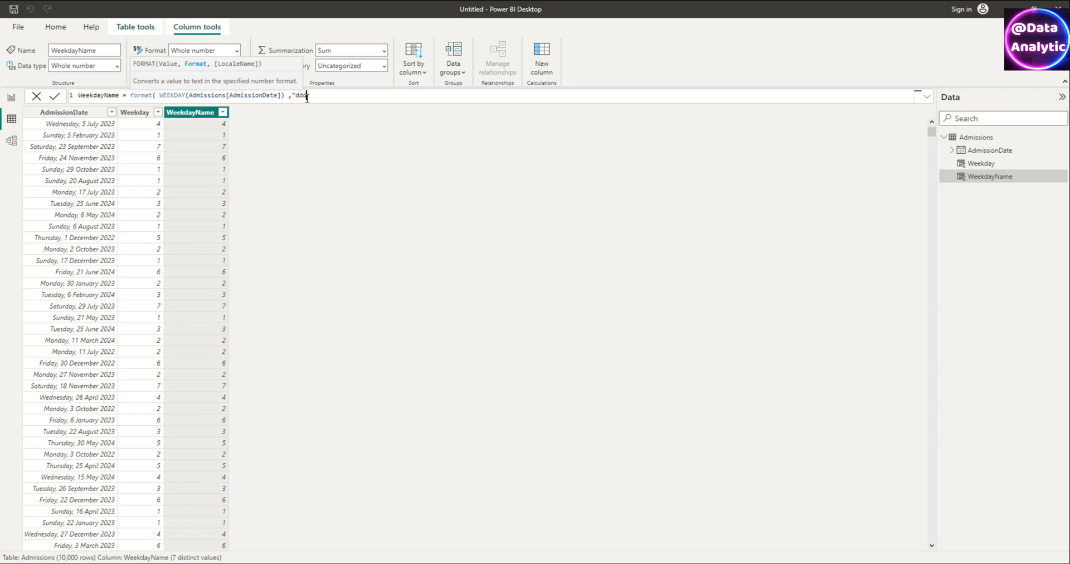
pyautogui.write('d")')
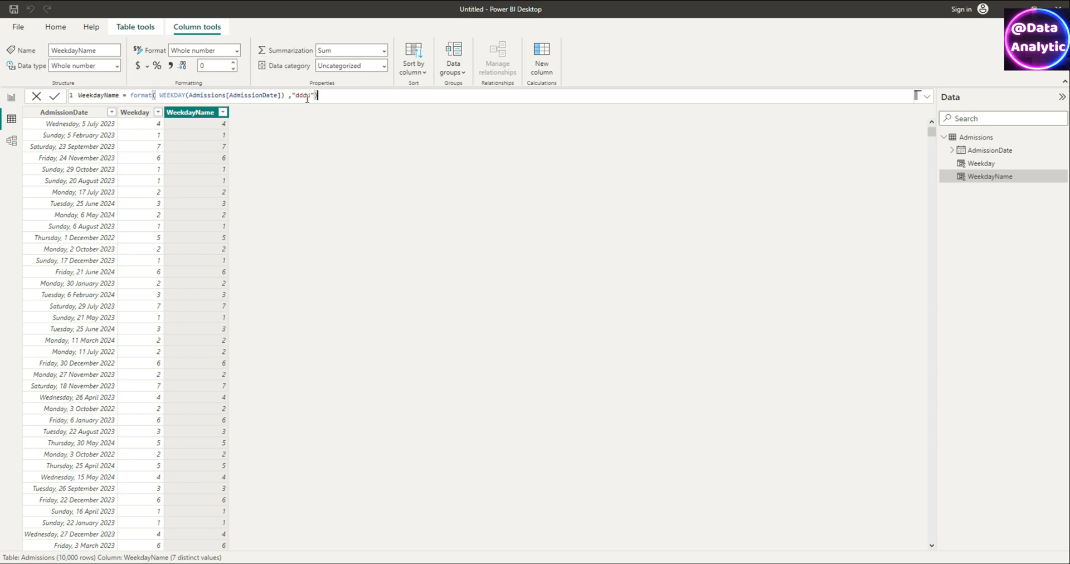
pyautogui.press('Return')
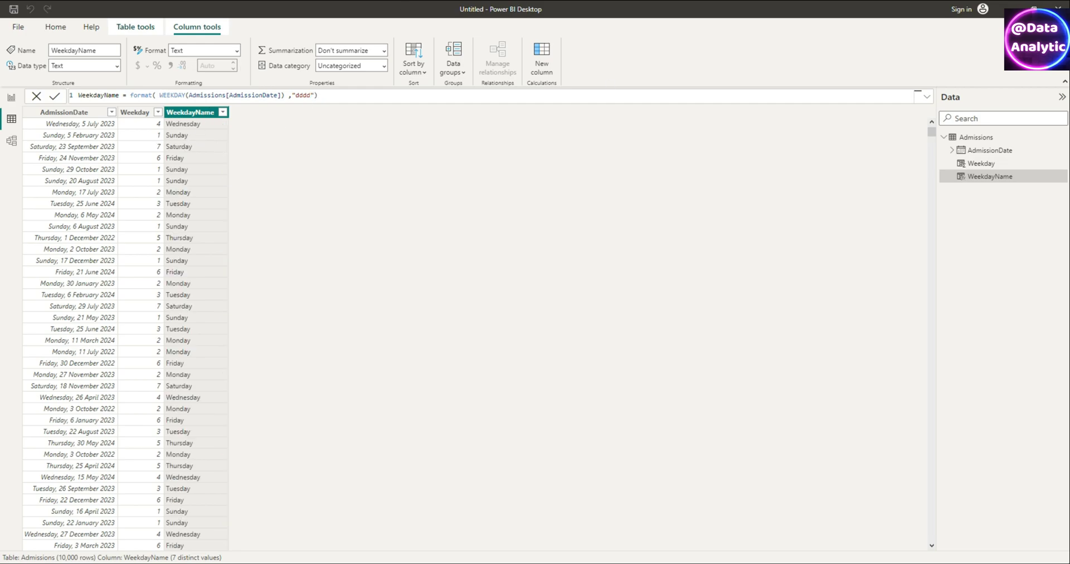
# Step: On the report page, build a Count of AdmissionDate by WeekdayName column chart, shrunk to a small box at top-left
pyautogui.click(11, 97)
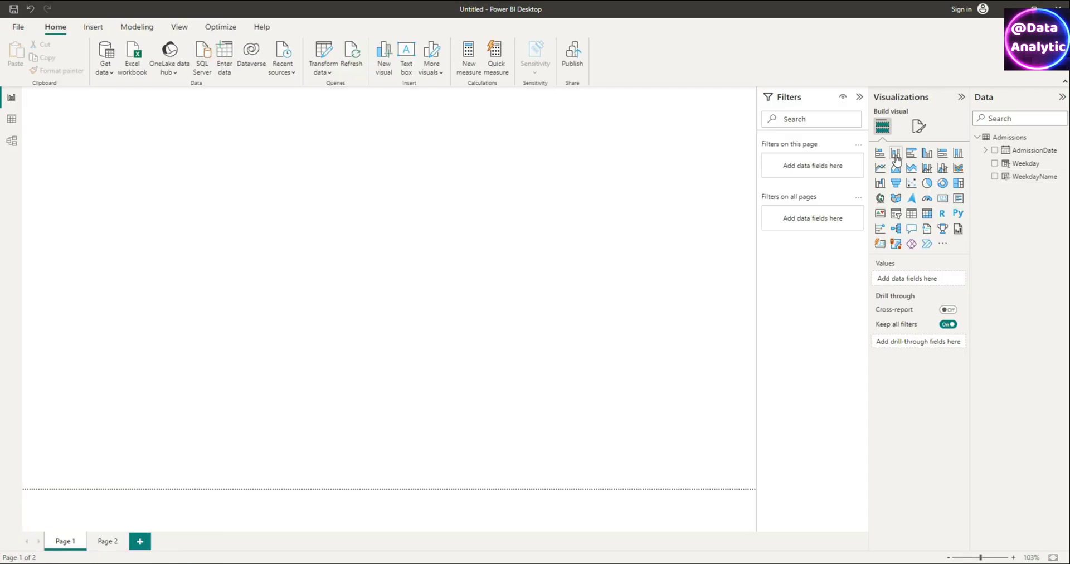
pyautogui.click(895, 153)
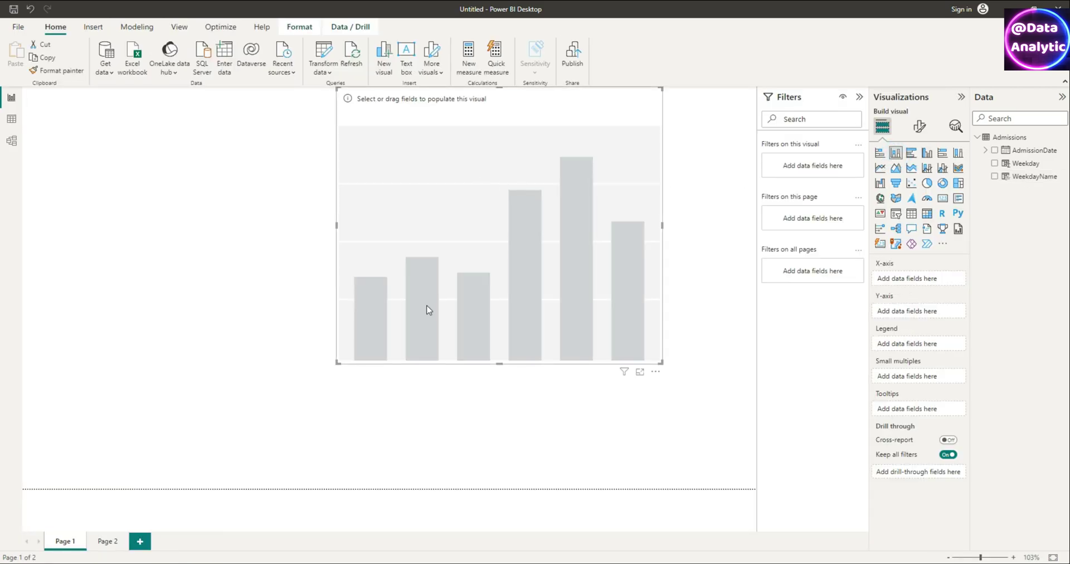
pyautogui.moveTo(527, 116); pyautogui.dragTo(248, 112)
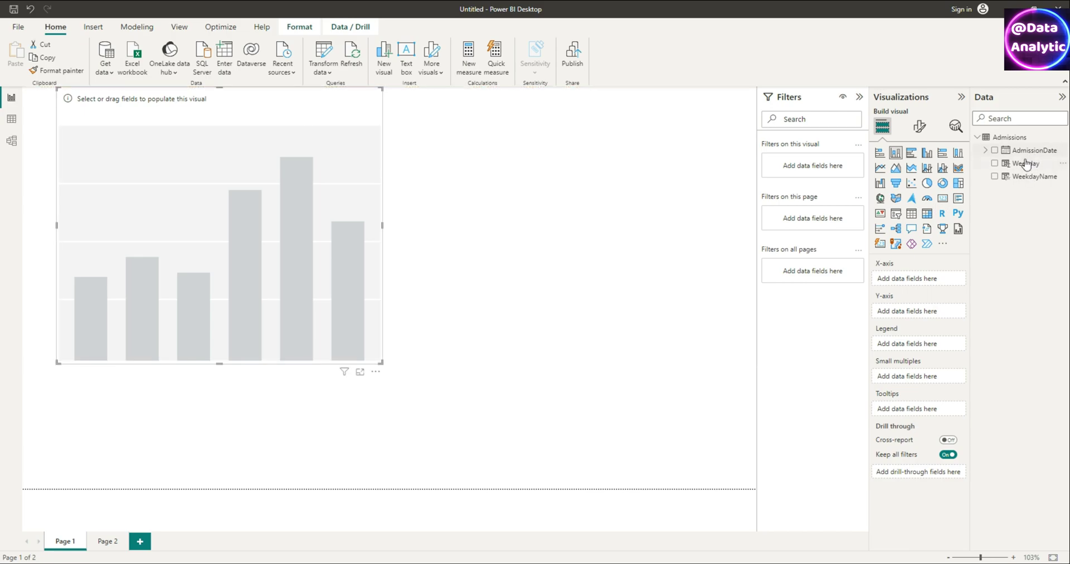
pyautogui.moveTo(1017, 178); pyautogui.dragTo(939, 285)
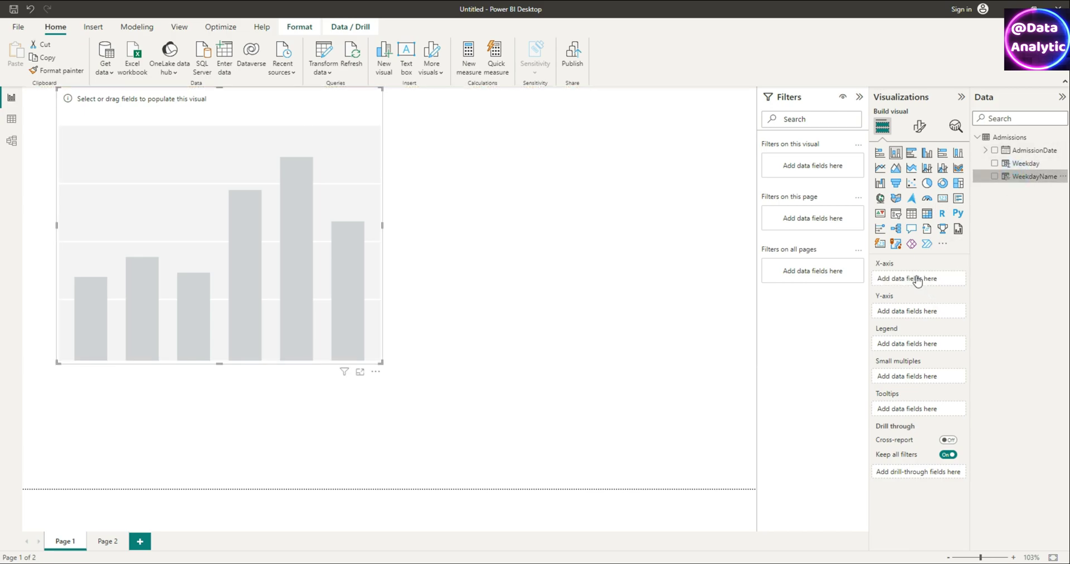
pyautogui.moveTo(1020, 150); pyautogui.dragTo(925, 318)
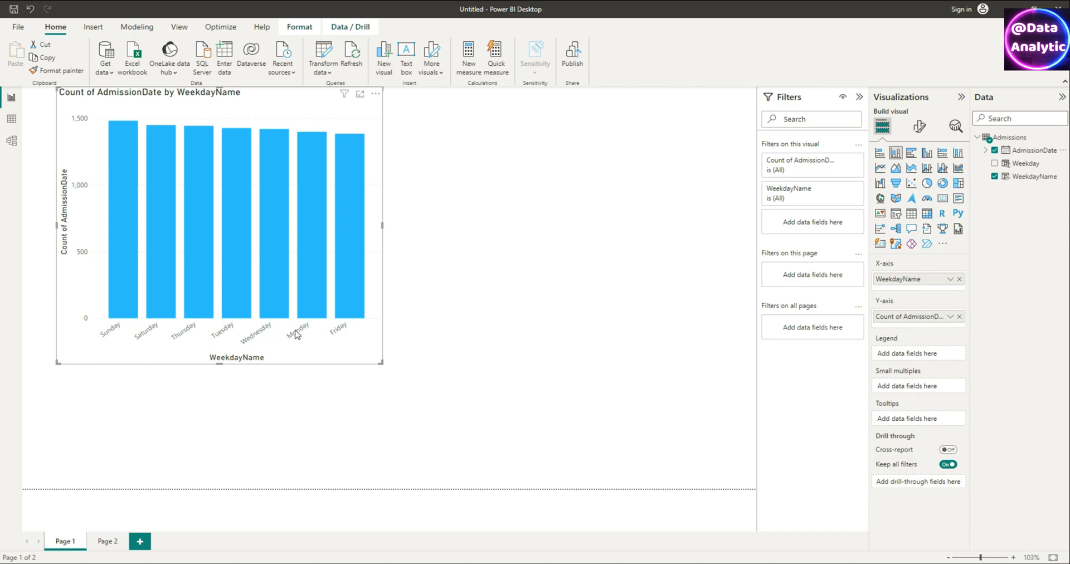
pyautogui.moveTo(381, 363); pyautogui.dragTo(283, 288)
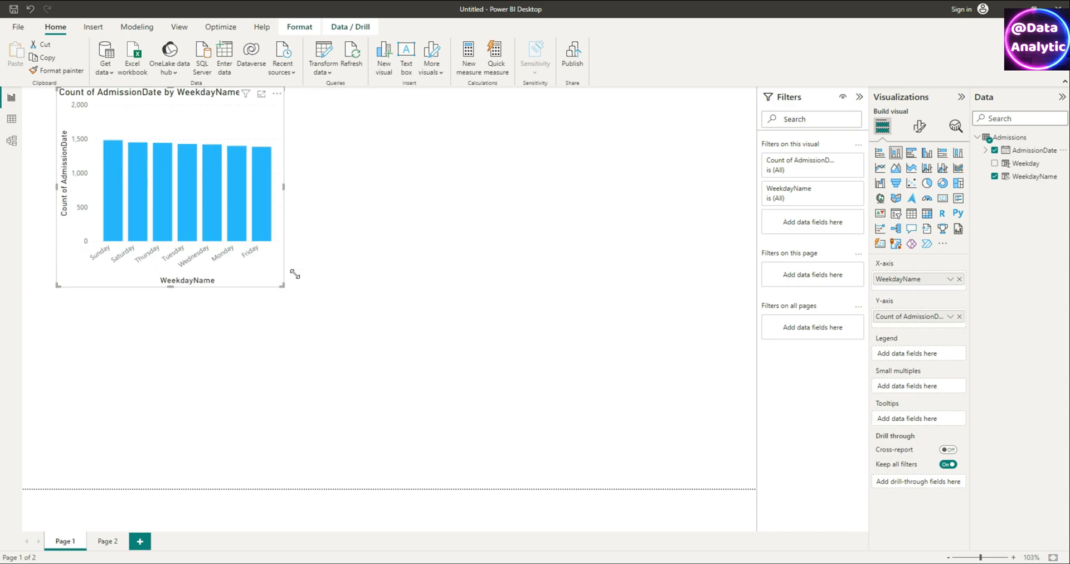
pyautogui.click(490, 217)
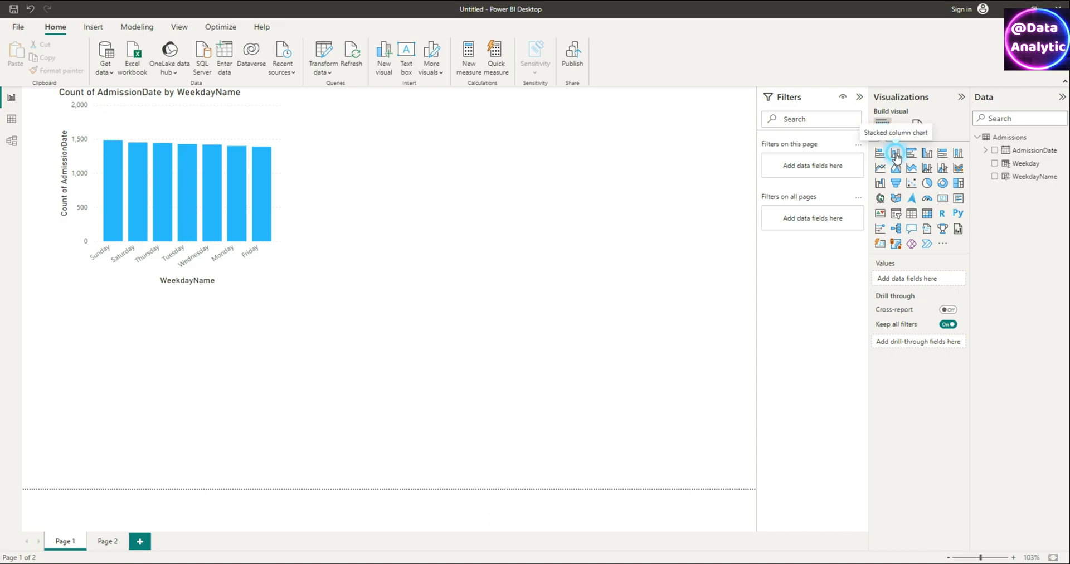
# Step: Add a second column chart with WeekdayName on the x-axis and Count of AdmissionDate on the y-axis
pyautogui.click(894, 152)
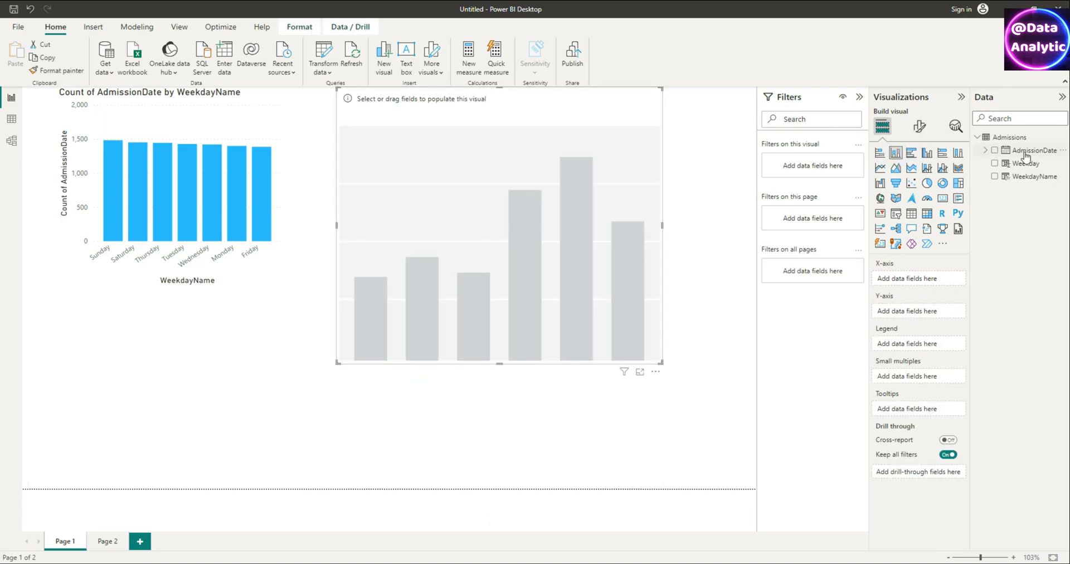
pyautogui.moveTo(1030, 176); pyautogui.dragTo(920, 277)
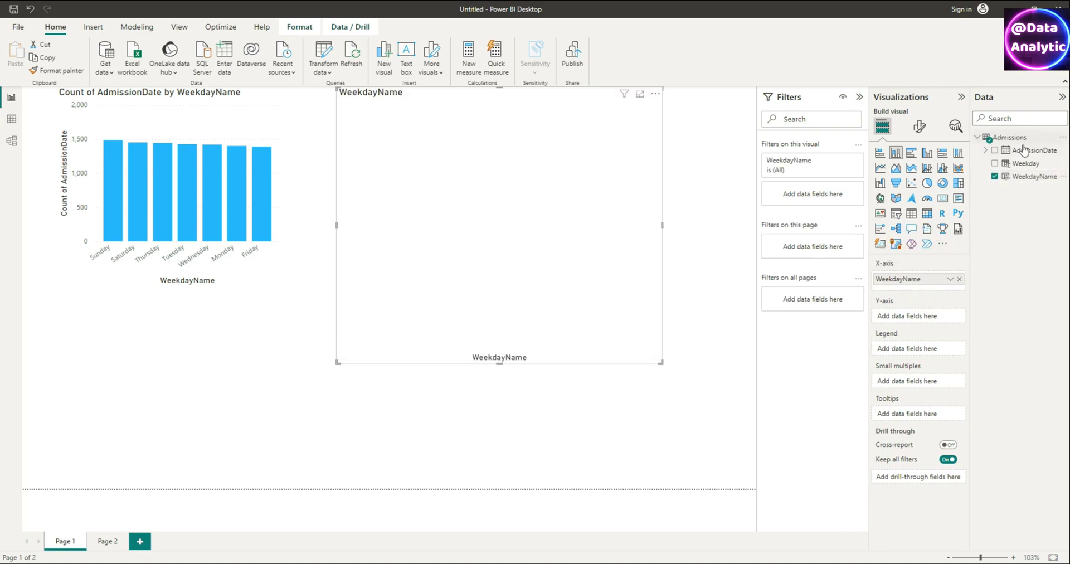
pyautogui.moveTo(1022, 152); pyautogui.dragTo(926, 316)
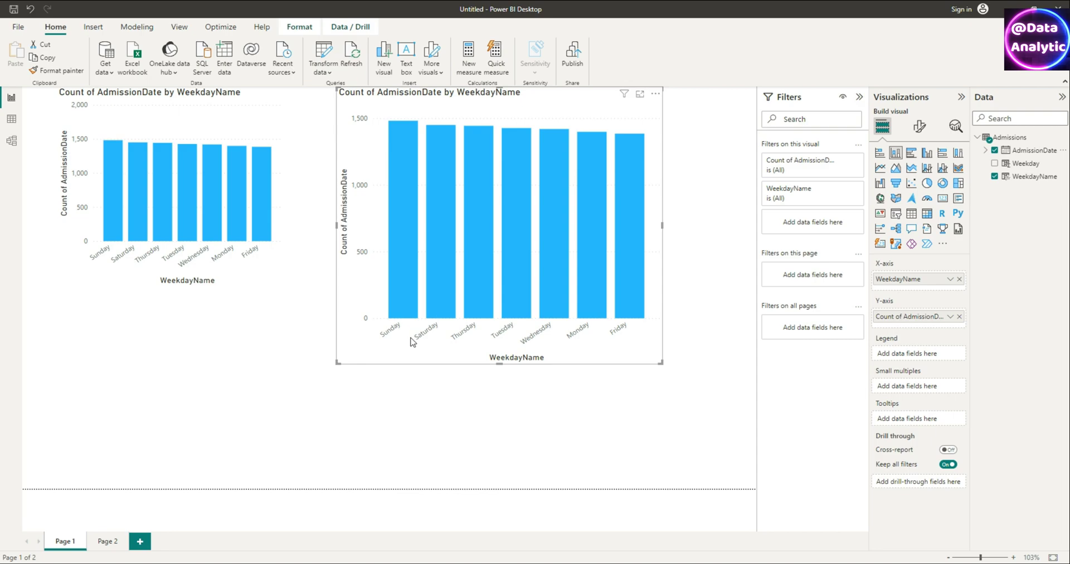
# Step: Sort the second chart's axis by WeekdayName and make it shorter
pyautogui.click(656, 94)
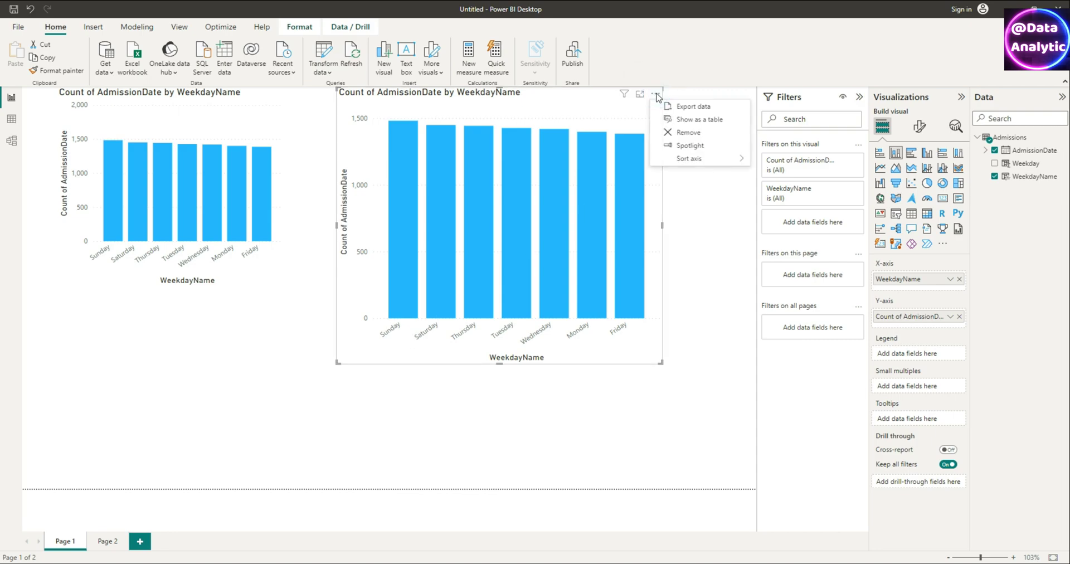
pyautogui.moveTo(698, 161)
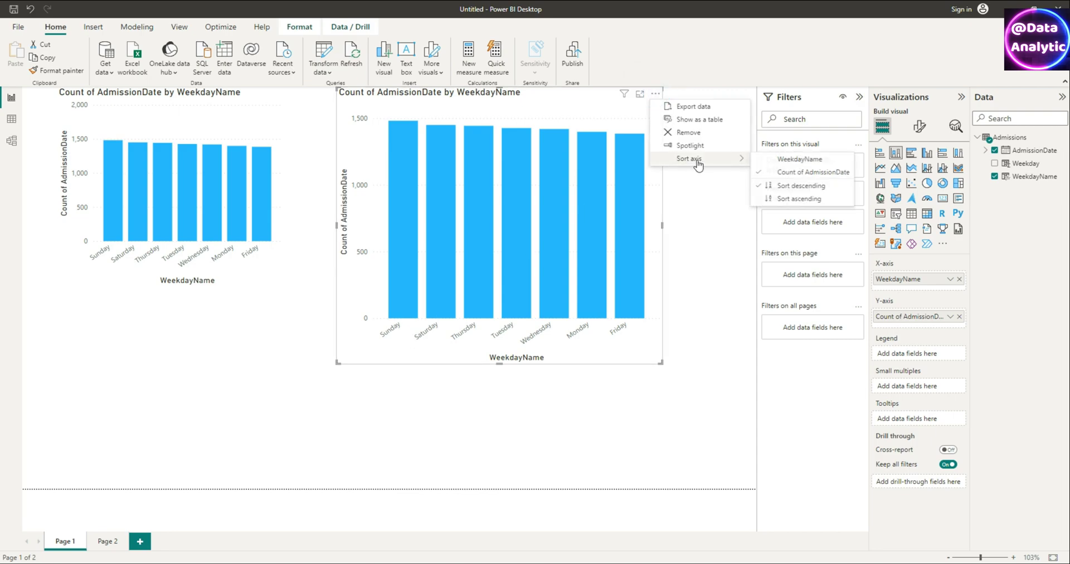
pyautogui.click(799, 159)
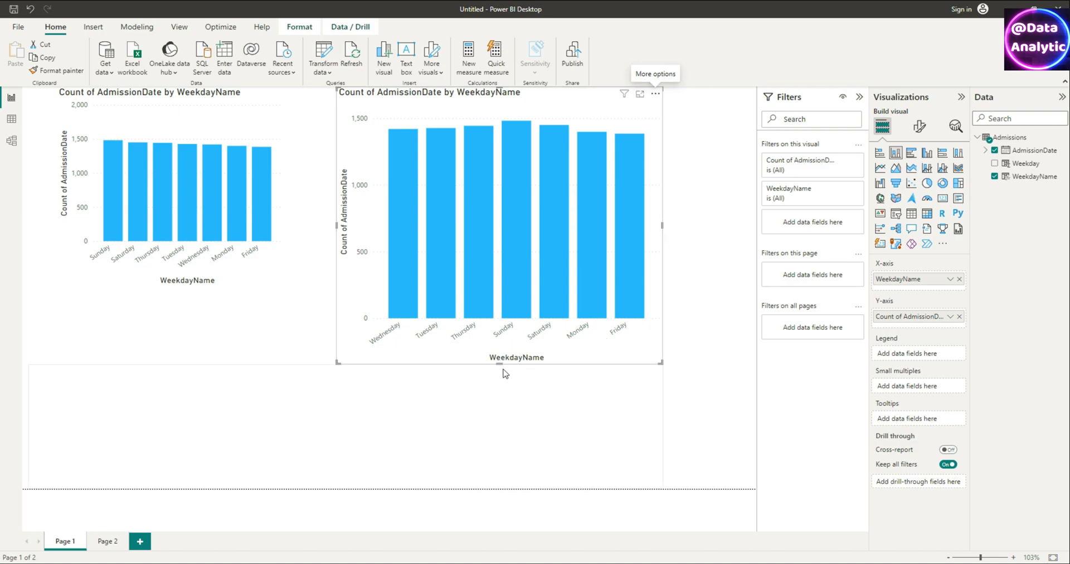
pyautogui.moveTo(500, 364); pyautogui.dragTo(507, 278)
# Step: Add a third column chart below the first, widened across the page and made taller
pyautogui.click(358, 306)
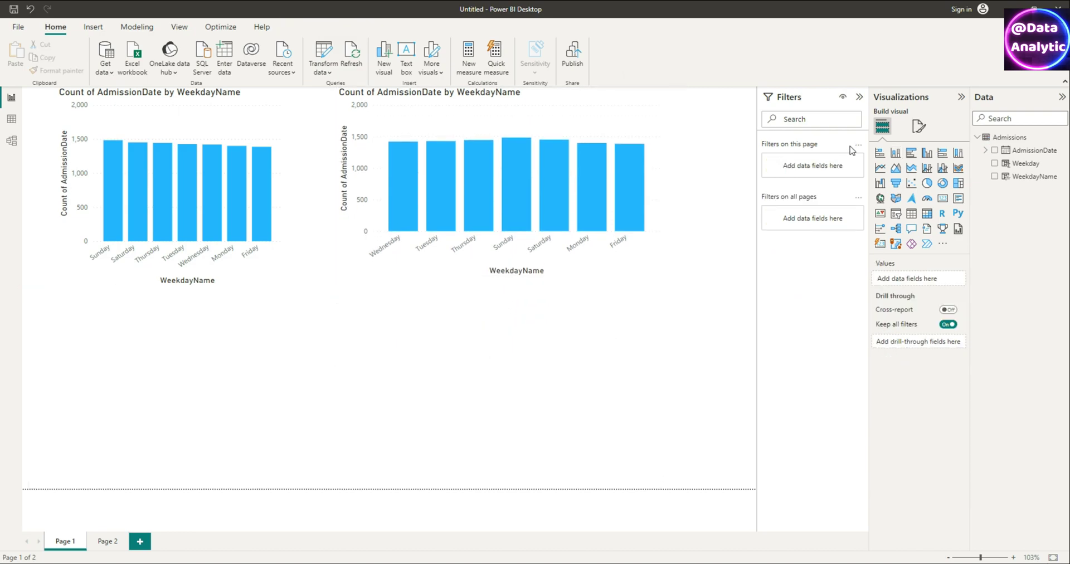
pyautogui.click(901, 156)
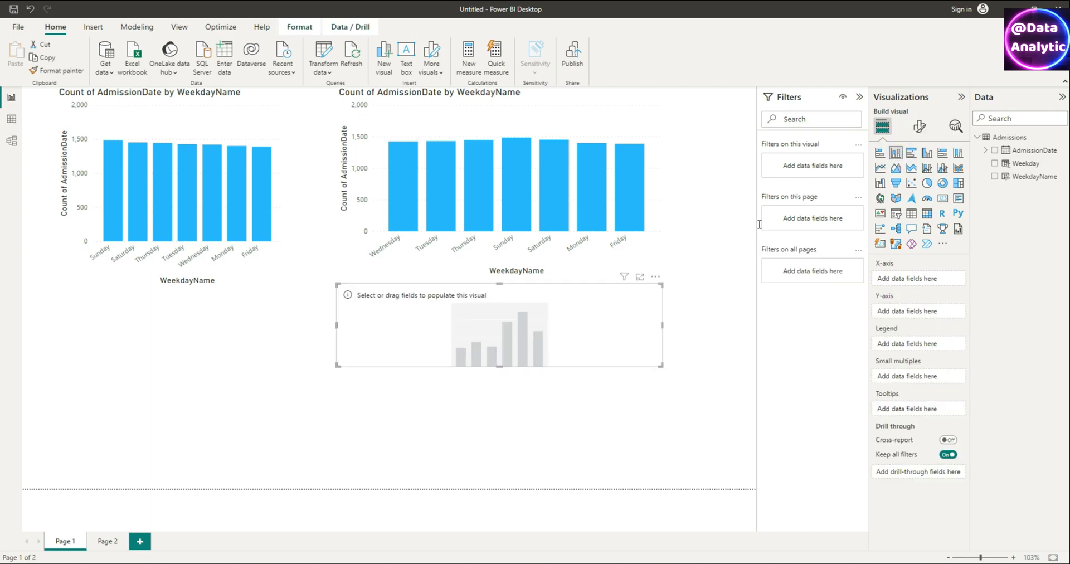
pyautogui.moveTo(362, 319); pyautogui.dragTo(81, 340)
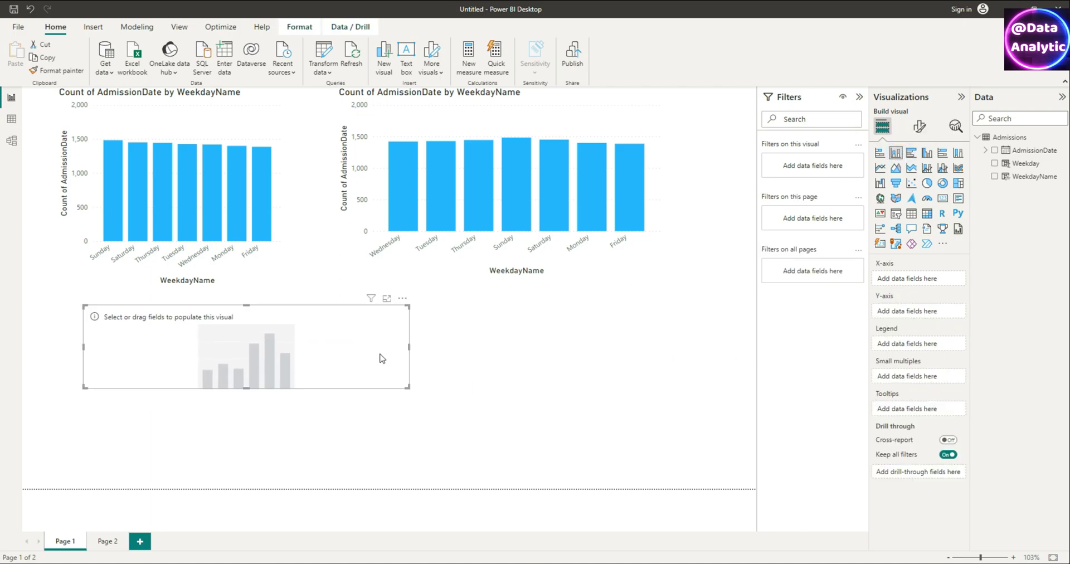
pyautogui.moveTo(409, 346); pyautogui.dragTo(722, 362)
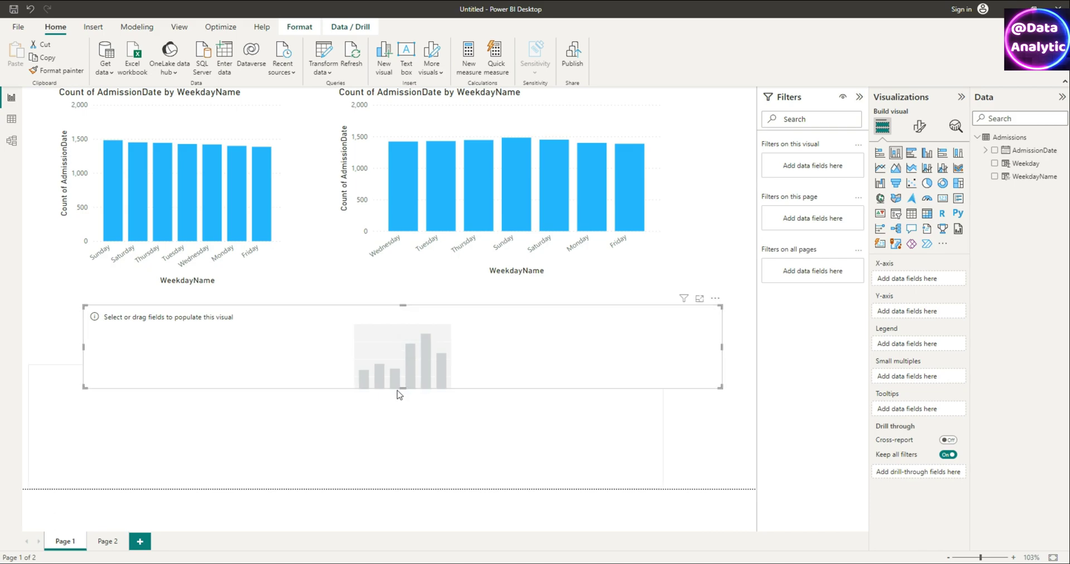
pyautogui.moveTo(405, 388); pyautogui.dragTo(405, 447)
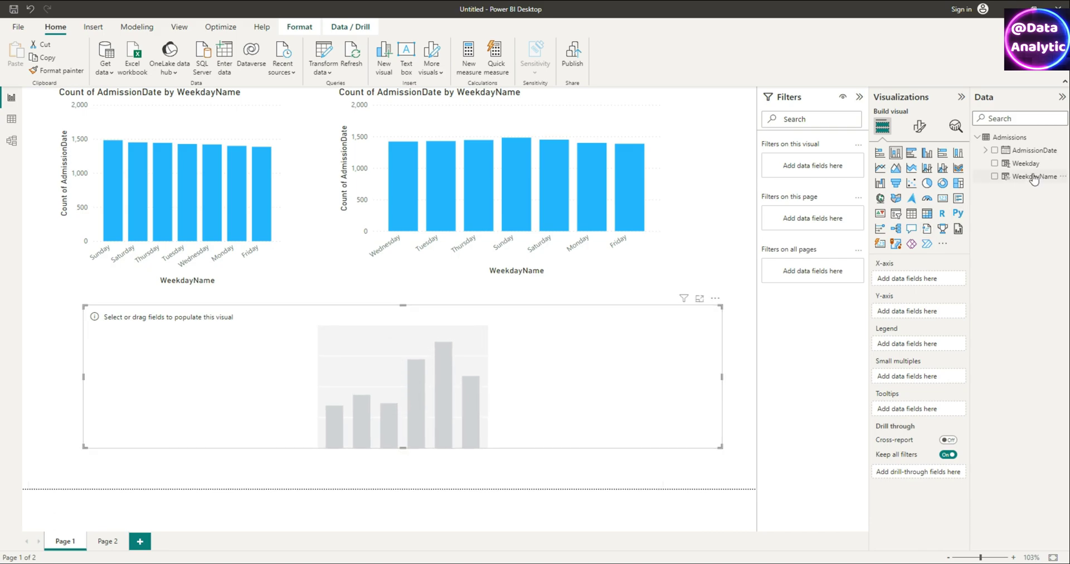
# Step: Give the third chart WeekdayName and Count of AdmissionDate, then select the WeekdayName column
pyautogui.click(995, 177)
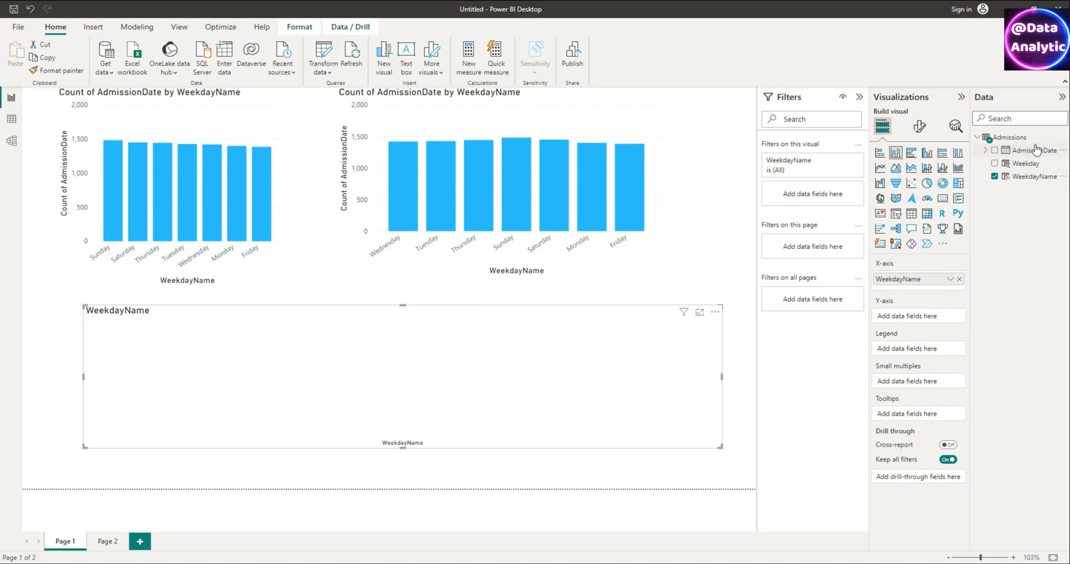
pyautogui.moveTo(1031, 147); pyautogui.dragTo(938, 316)
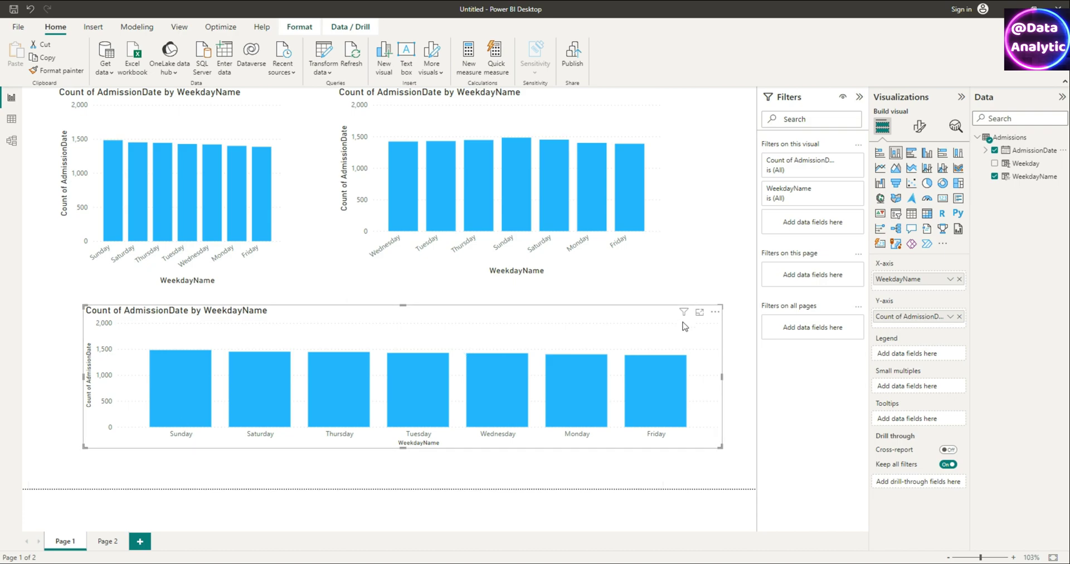
pyautogui.click(1025, 176)
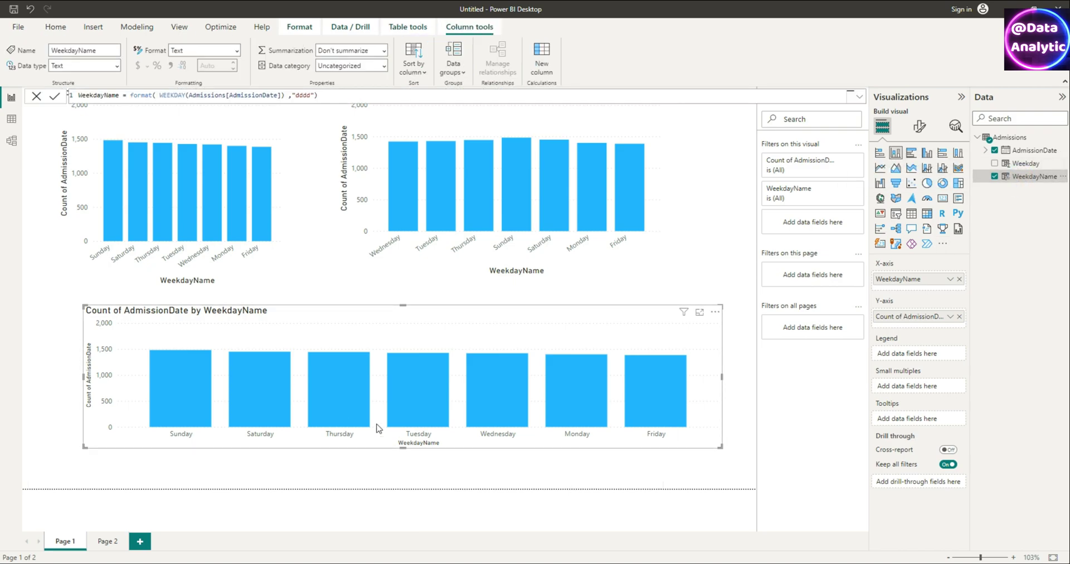
# Step: Set WeekdayName to sort by the numeric Weekday column and bring up the bottom chart's sort options
pyautogui.click(425, 77)
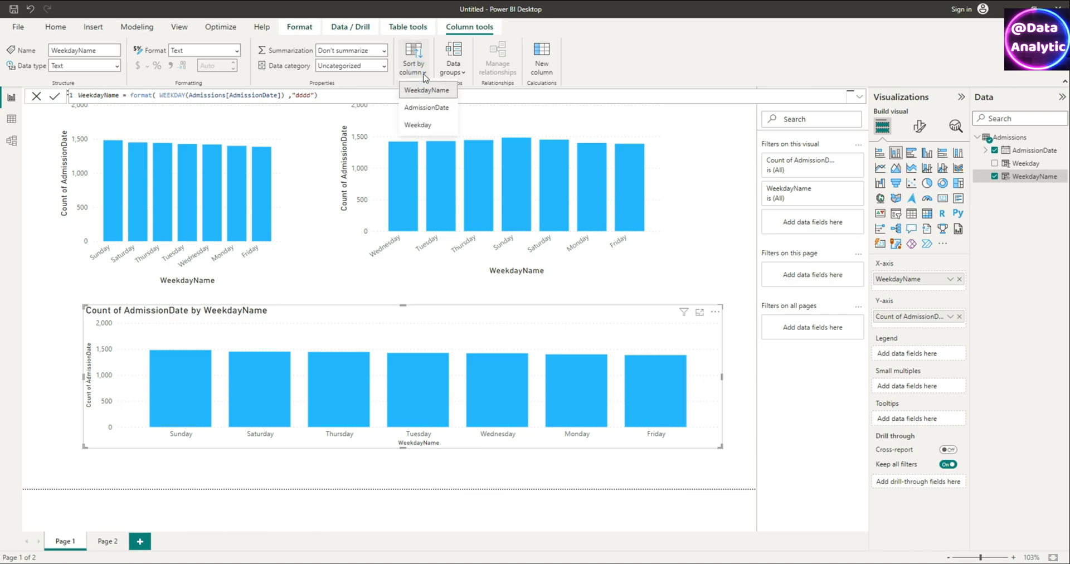
pyautogui.click(428, 127)
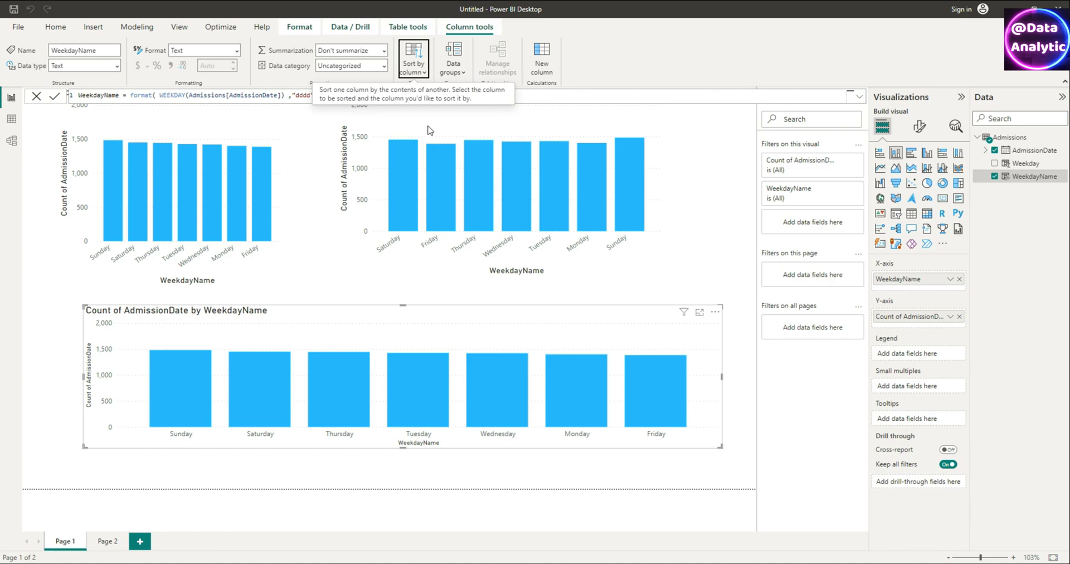
pyautogui.click(746, 316)
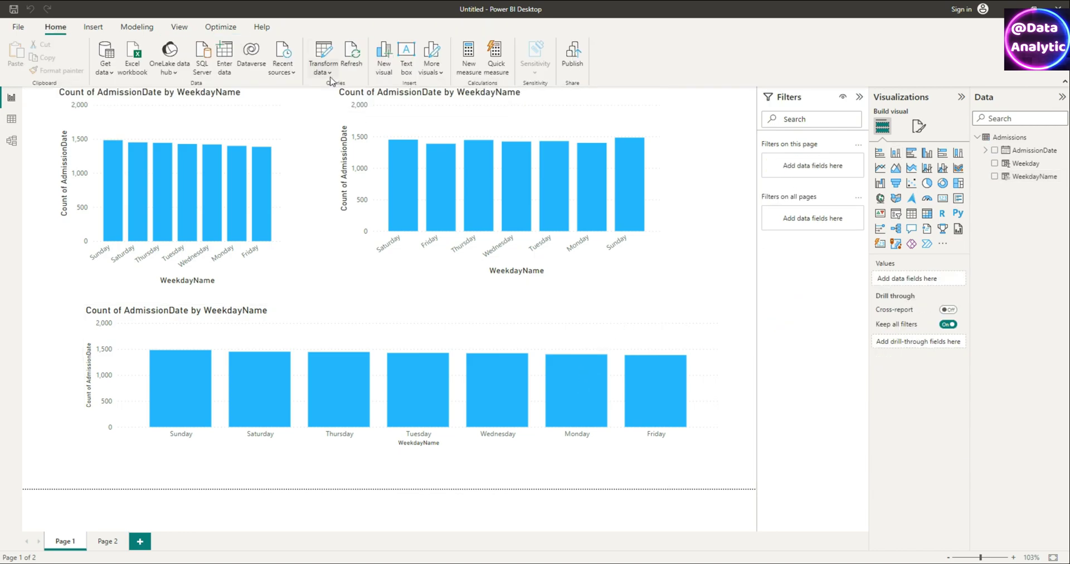
pyautogui.click(715, 314)
pyautogui.moveTo(753, 378)
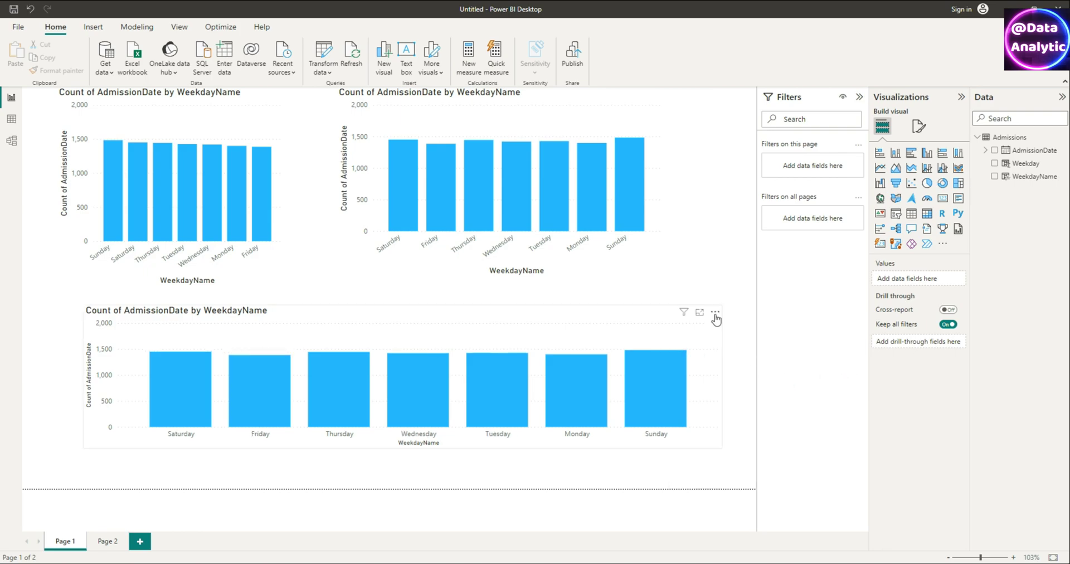
# Step: Sort the bottom chart's axis ascending so it runs Sunday to Saturday, then view the Admissions table
pyautogui.click(715, 312)
pyautogui.moveTo(748, 379)
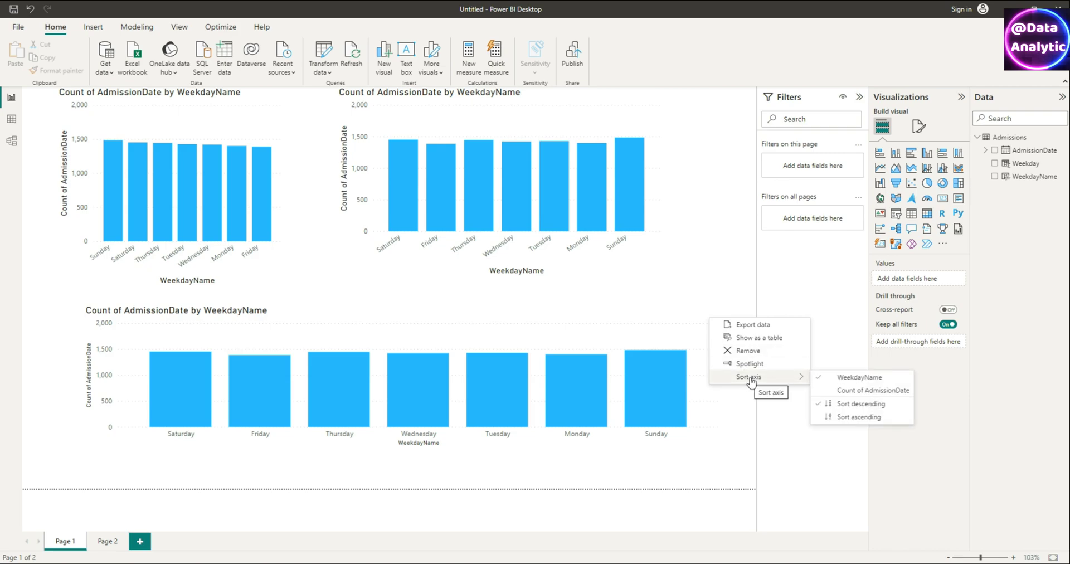
pyautogui.click(841, 417)
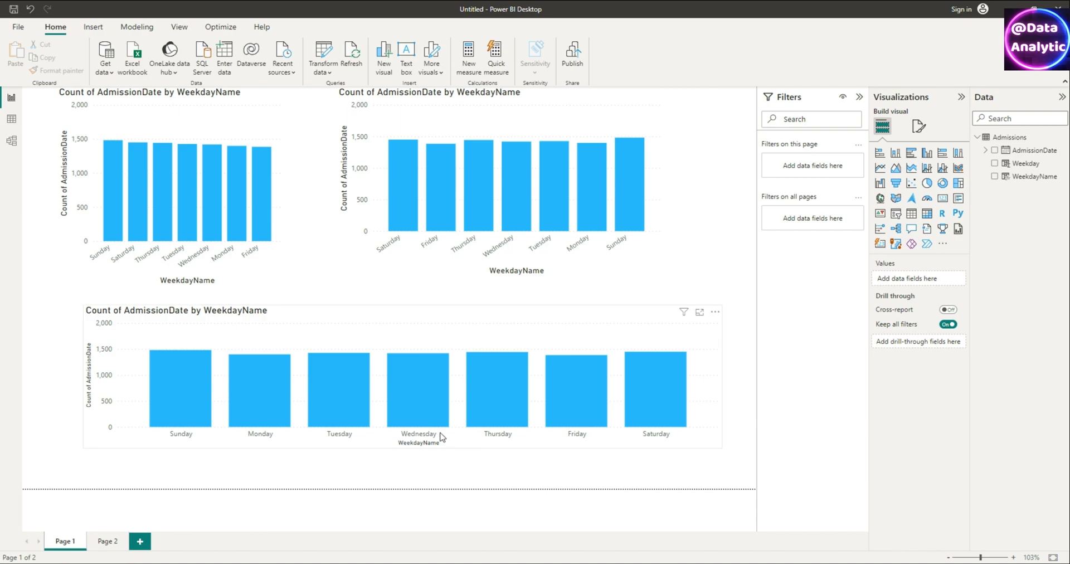
pyautogui.click(13, 123)
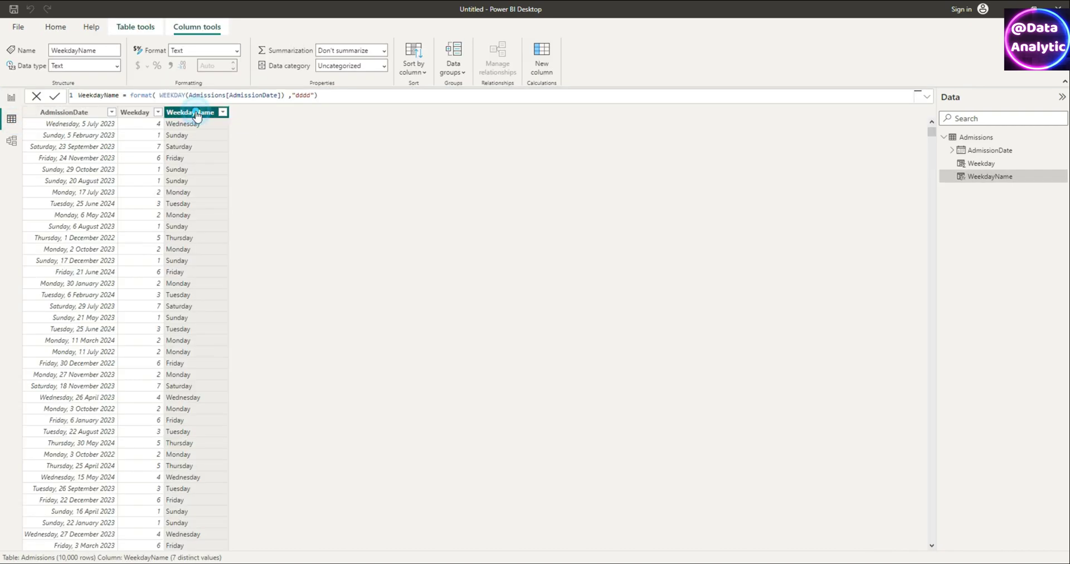
# Step: Confirm Weekday remains WeekdayName's sort-by column
pyautogui.click(422, 75)
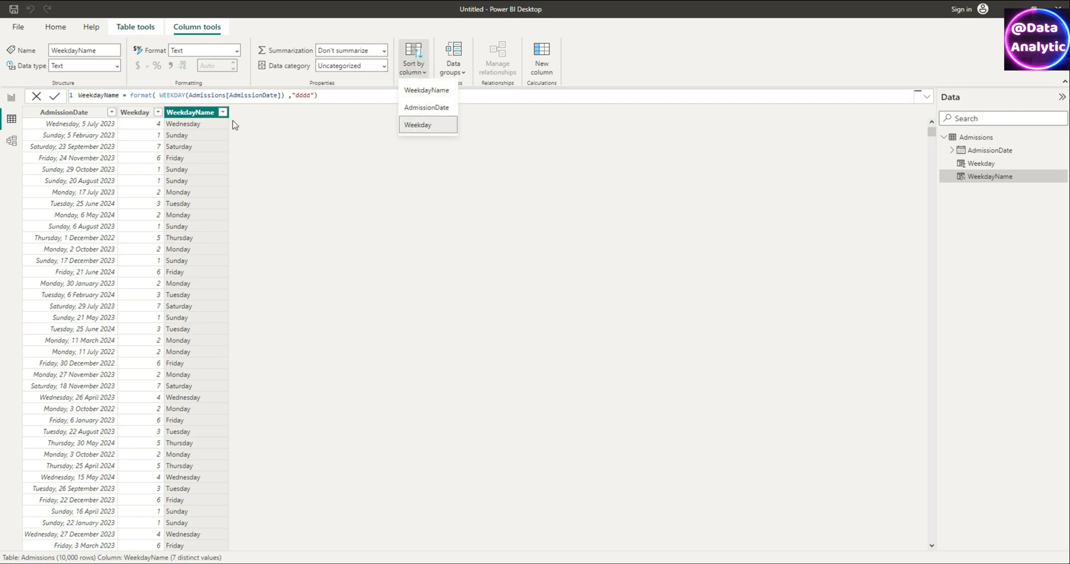
pyautogui.click(425, 126)
# Step: Return to the report page showing the three admissions-by-weekday charts
pyautogui.click(11, 100)
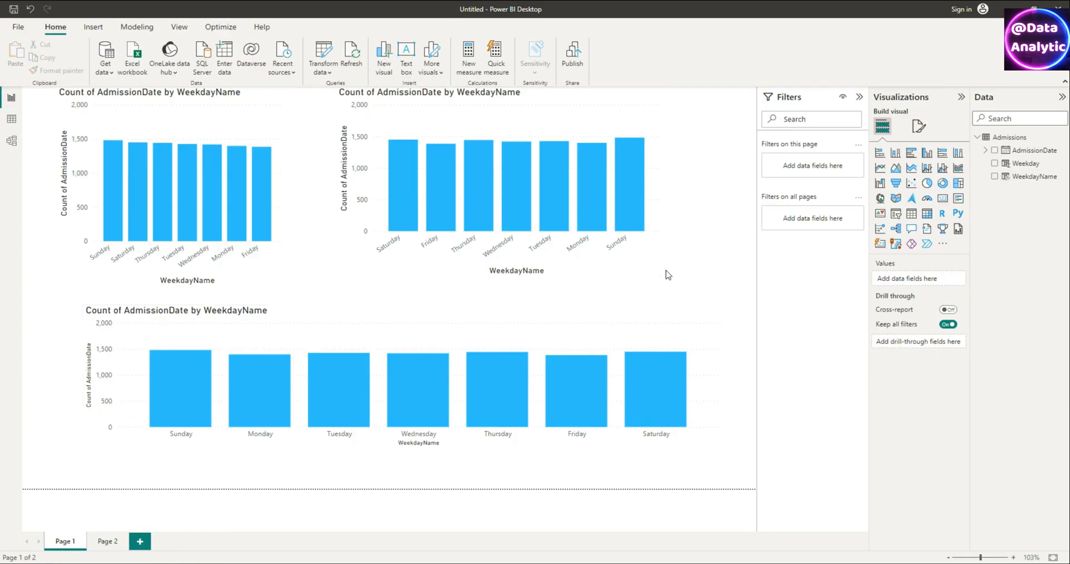